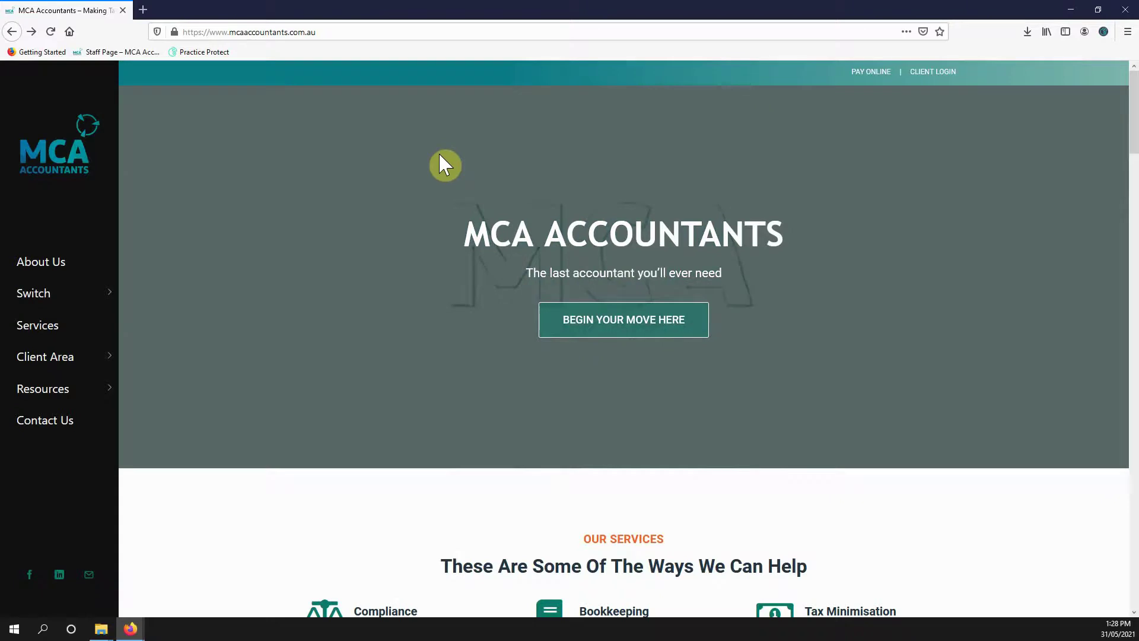
# Go to abr.gov.au to reach the myGovID sign-in page
pyautogui.click(380, 30)
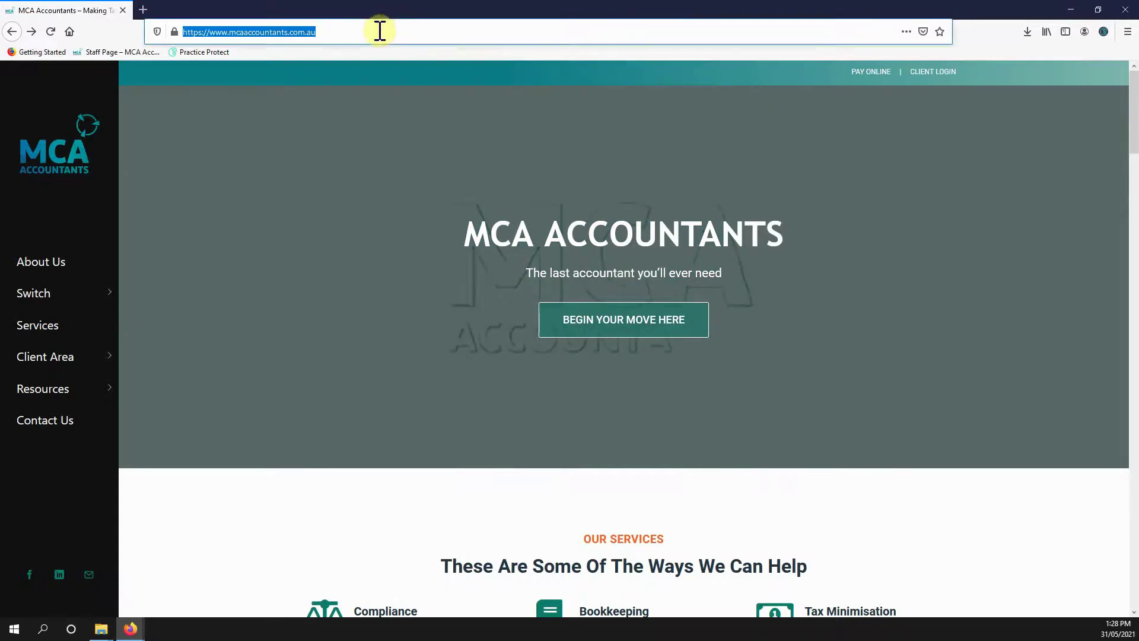
pyautogui.write('abr.gov')
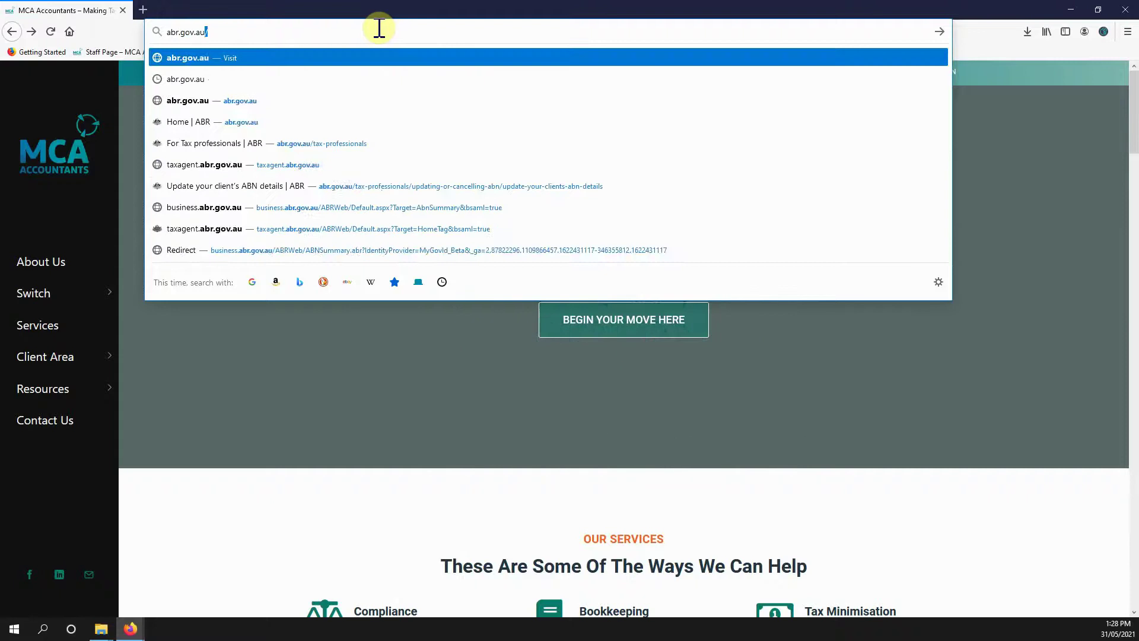
pyautogui.press('Return')
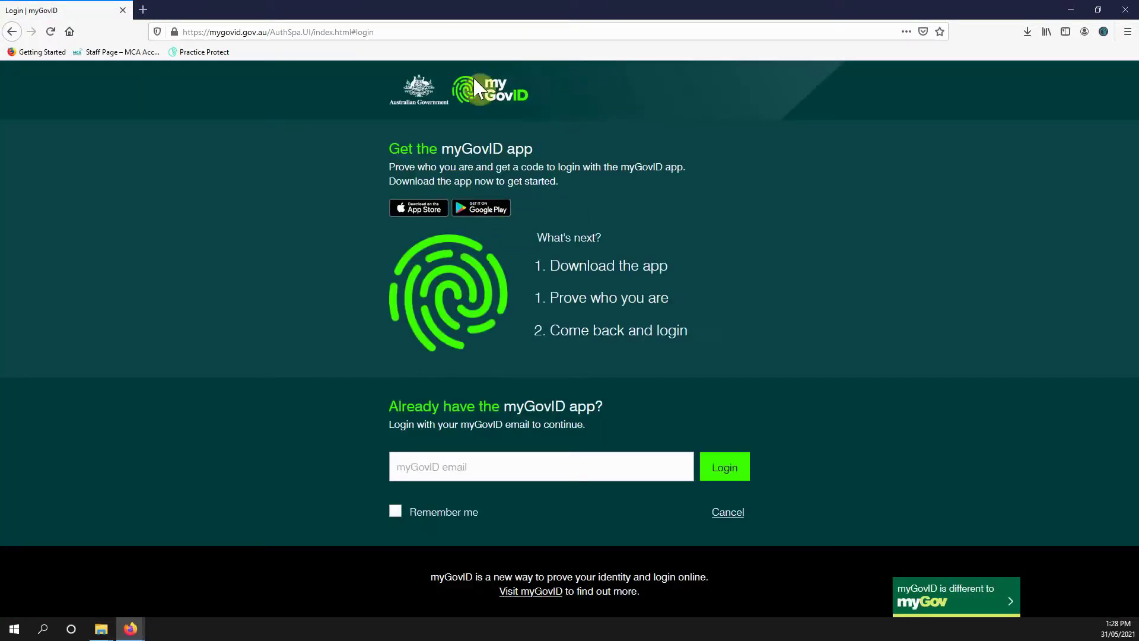
# Log in to myGovID with the saved email address and approve the login
pyautogui.click(500, 469)
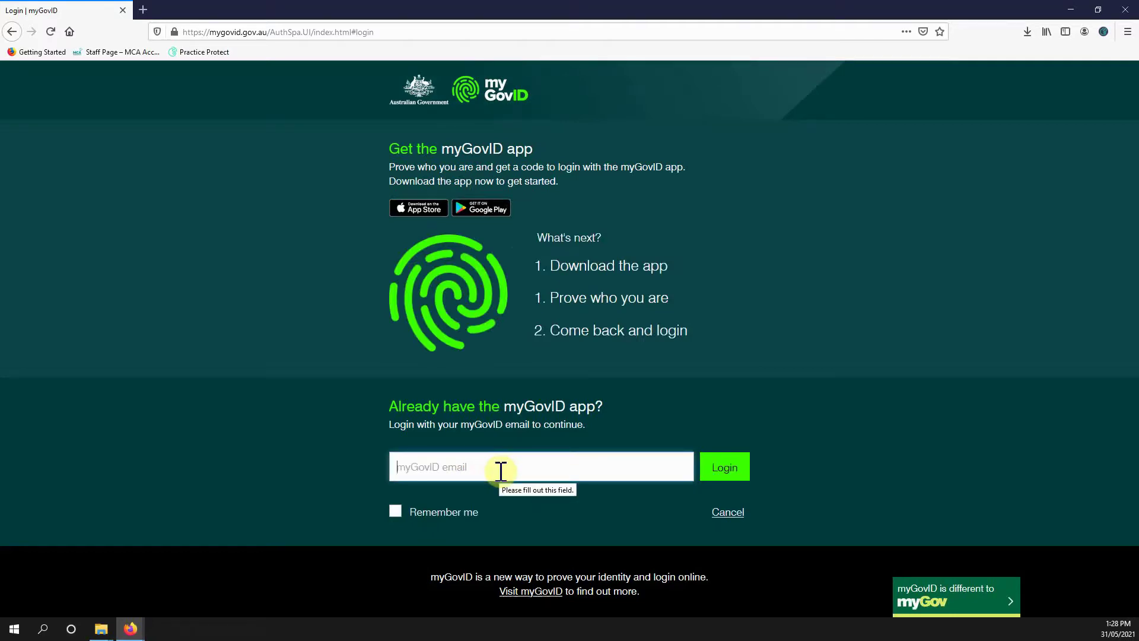
pyautogui.write('abs')
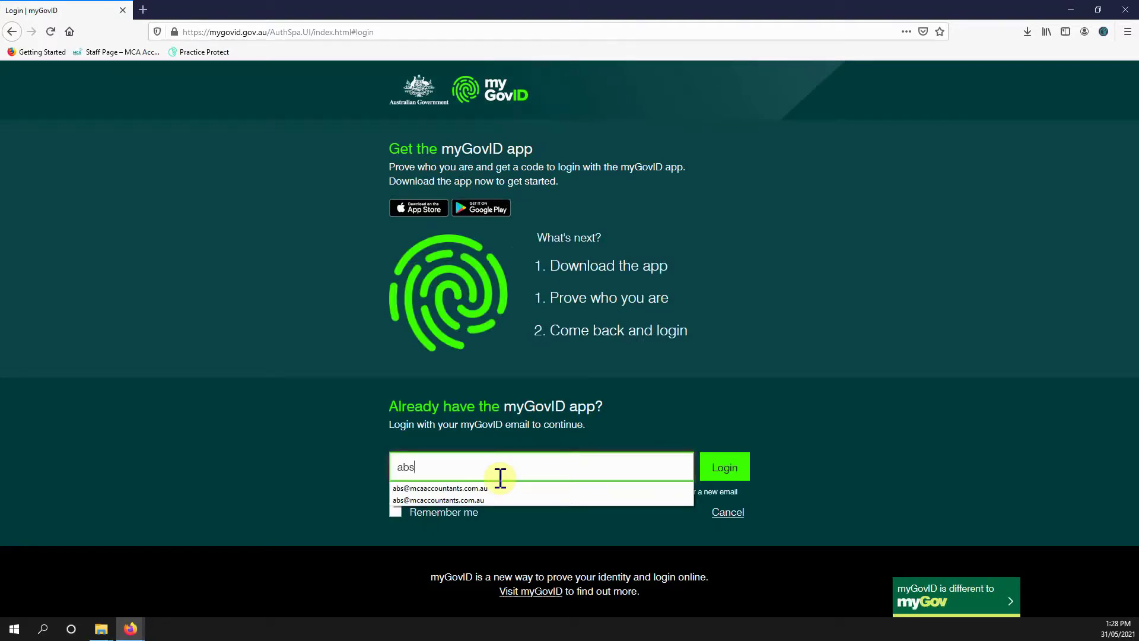
pyautogui.click(469, 488)
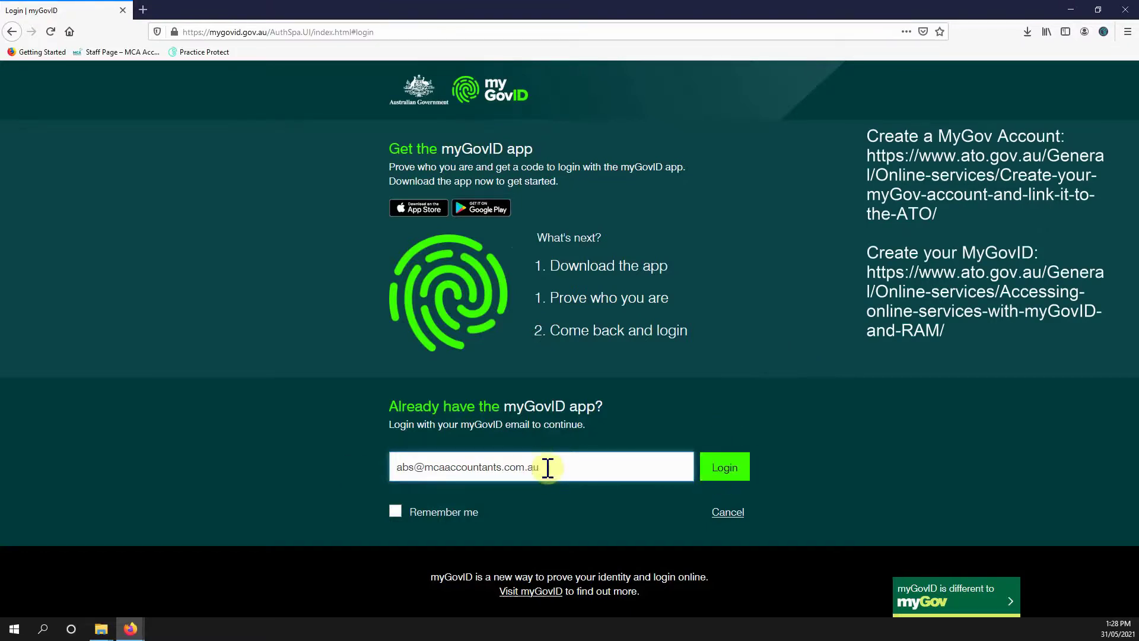
pyautogui.click(731, 467)
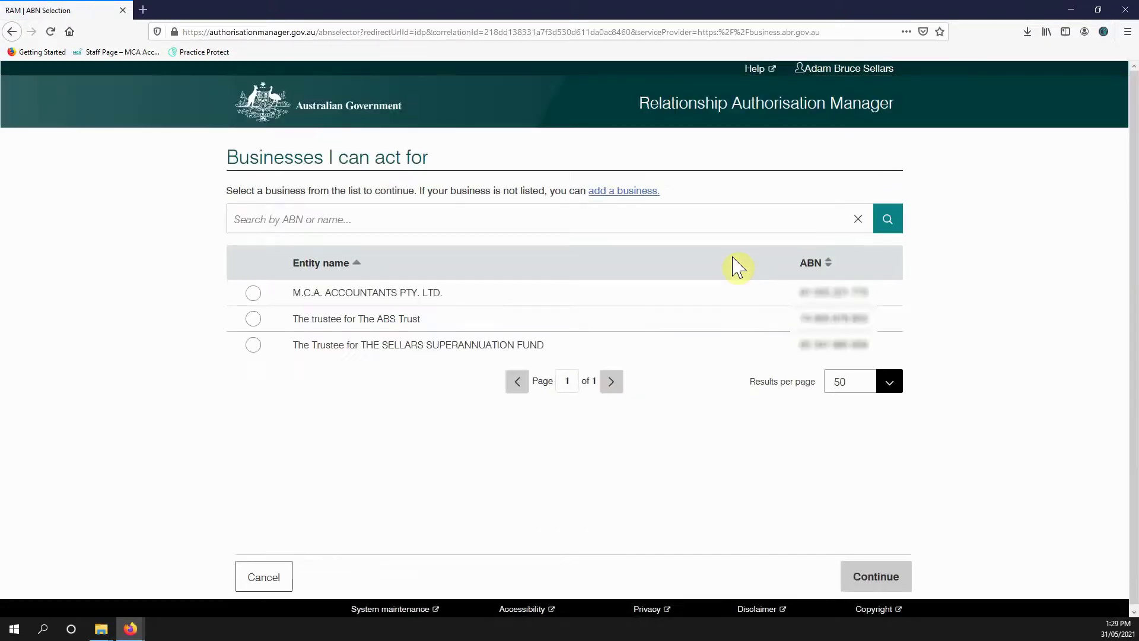
# Choose to act for The trustee for The ABS Trust and open its ABN summary
pyautogui.moveTo(651, 107); pyautogui.dragTo(935, 153)
pyautogui.click(937, 149)
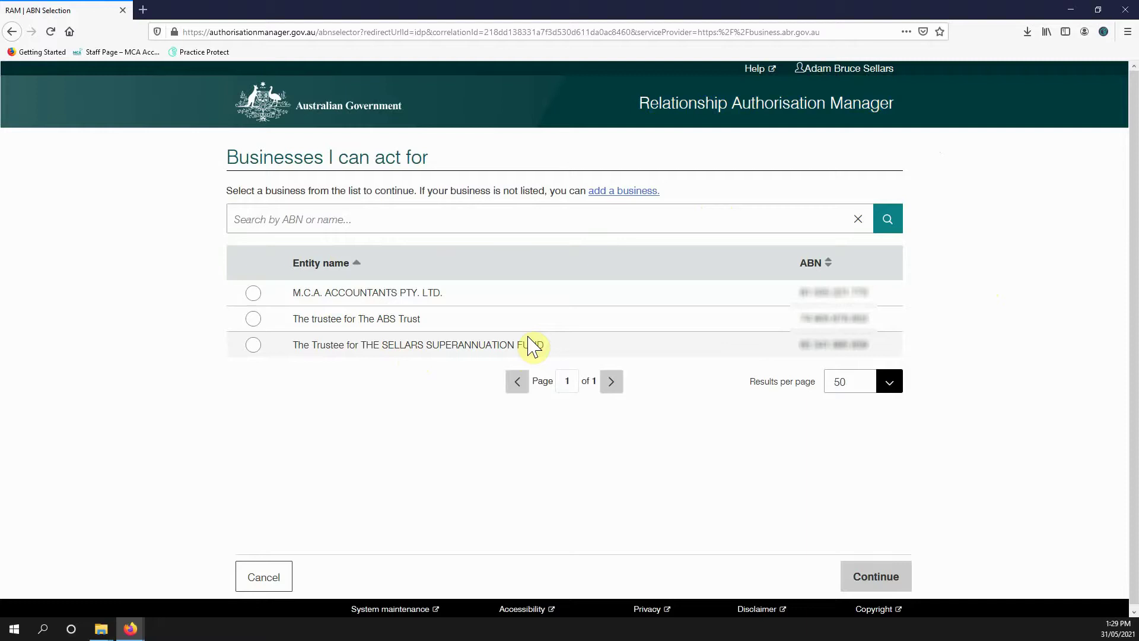
pyautogui.click(377, 318)
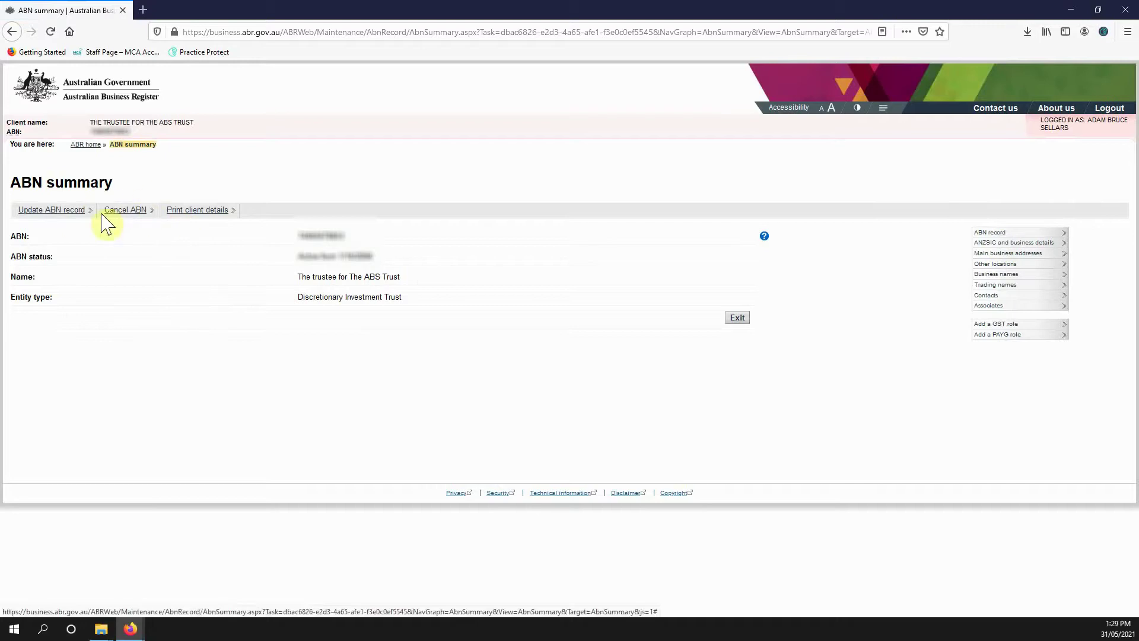
# Review the trust's ANZSIC and business details, then return to its ABN summary
pyautogui.click(995, 243)
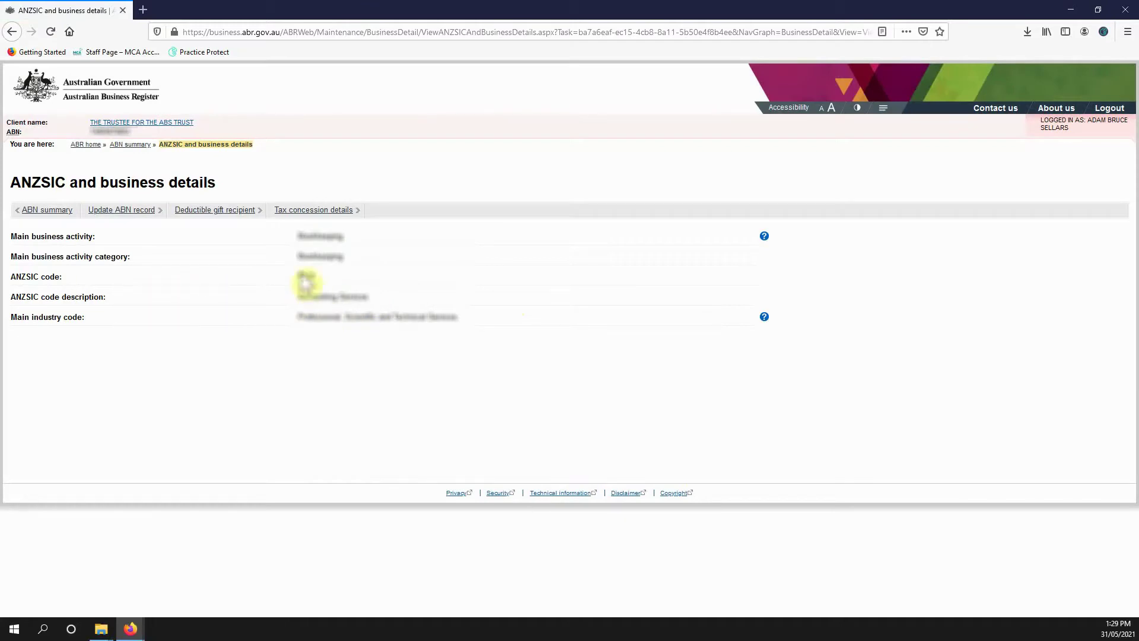
pyautogui.tripleClick(356, 243)
pyautogui.click(360, 246)
pyautogui.click(45, 211)
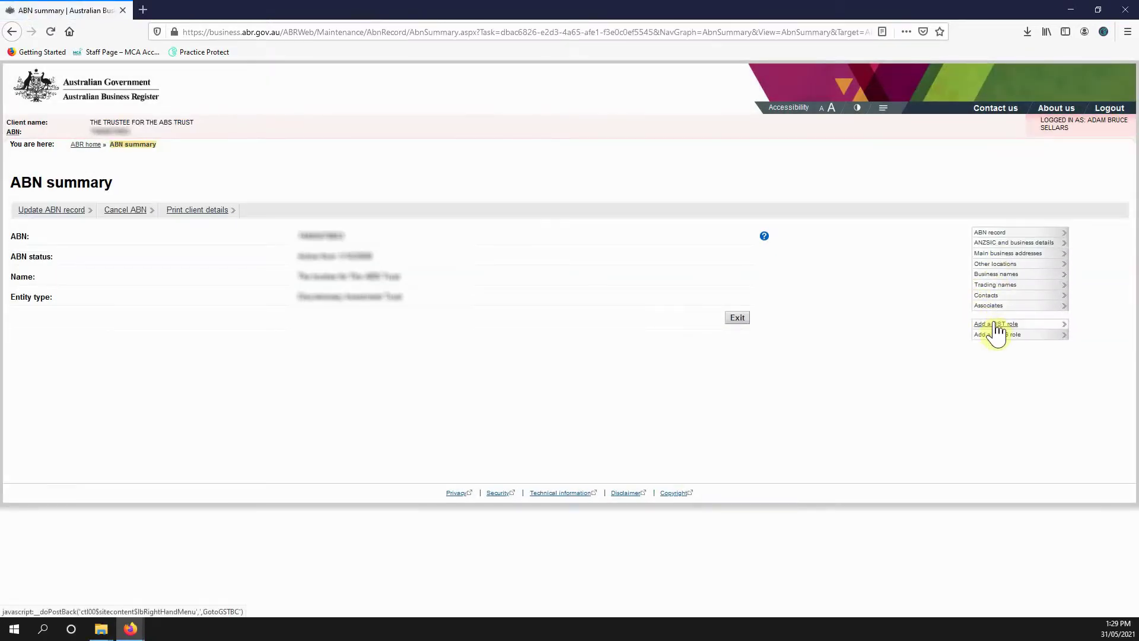
# Start adding a GST role for the trust, allowing the blocked pop-up
pyautogui.click(998, 325)
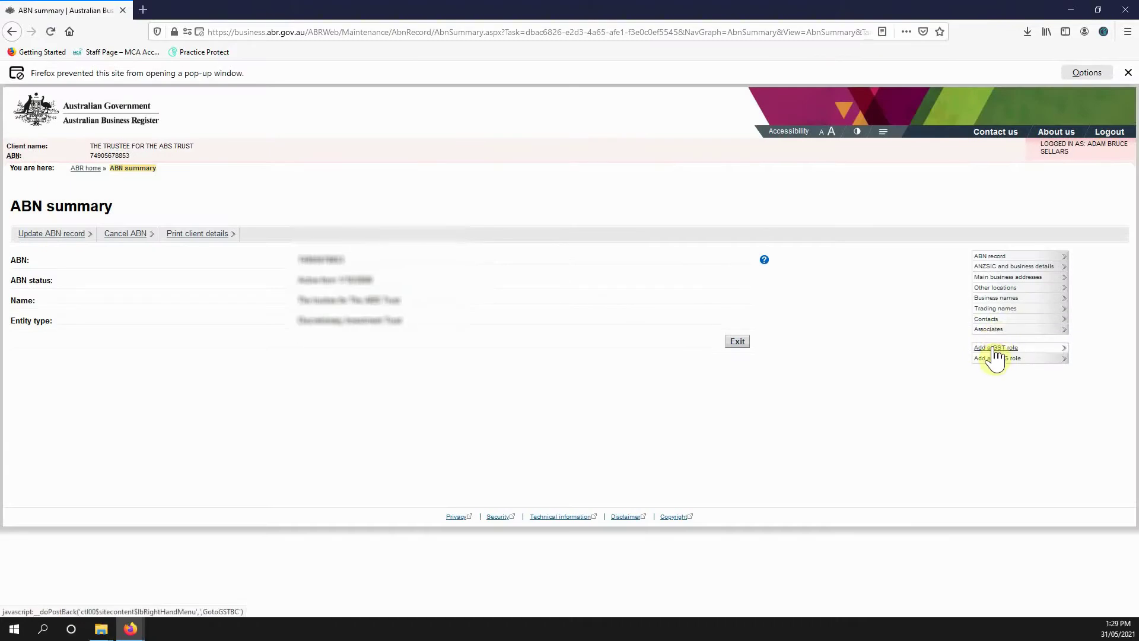
pyautogui.click(995, 349)
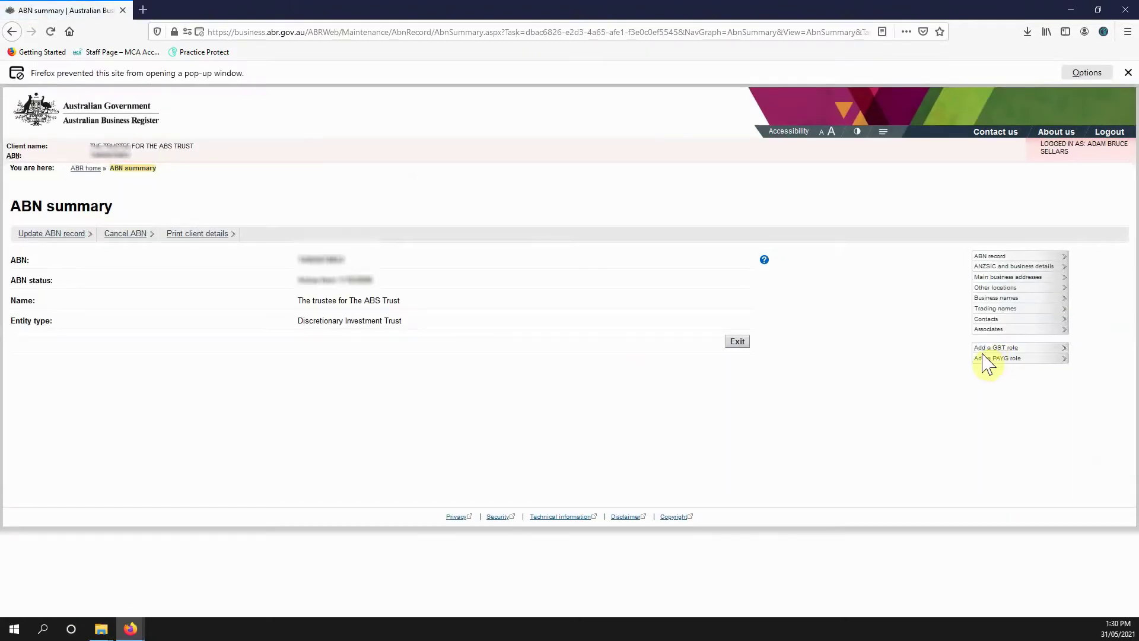
pyautogui.click(1065, 73)
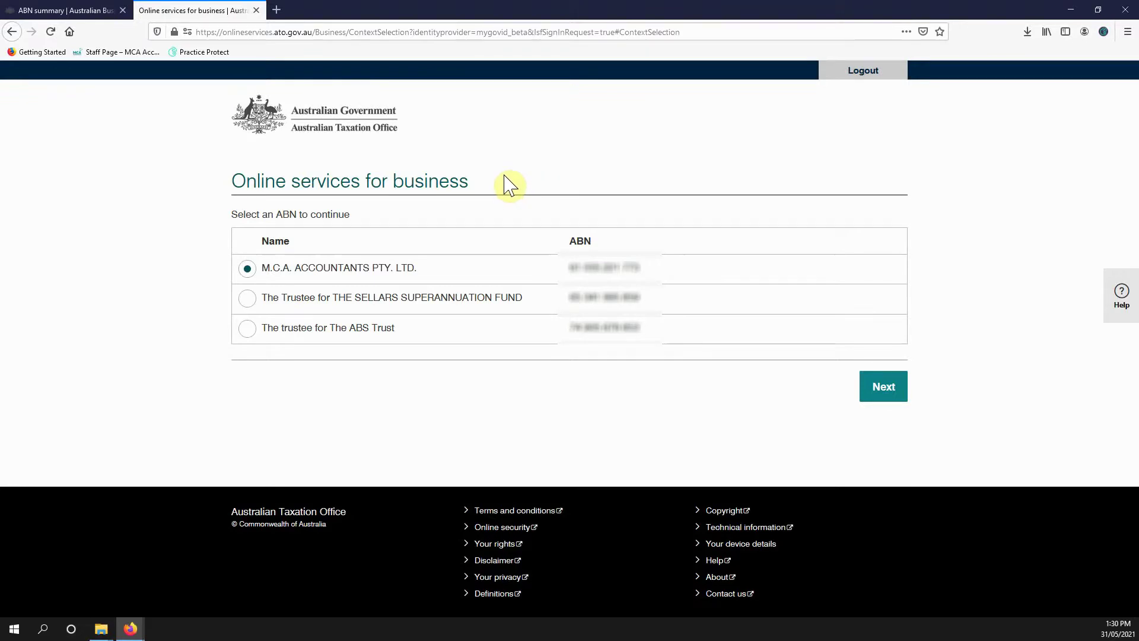
# Continue as The trustee for The ABS Trust and go to Profile > Tax registrations
pyautogui.click(366, 331)
pyautogui.click(882, 398)
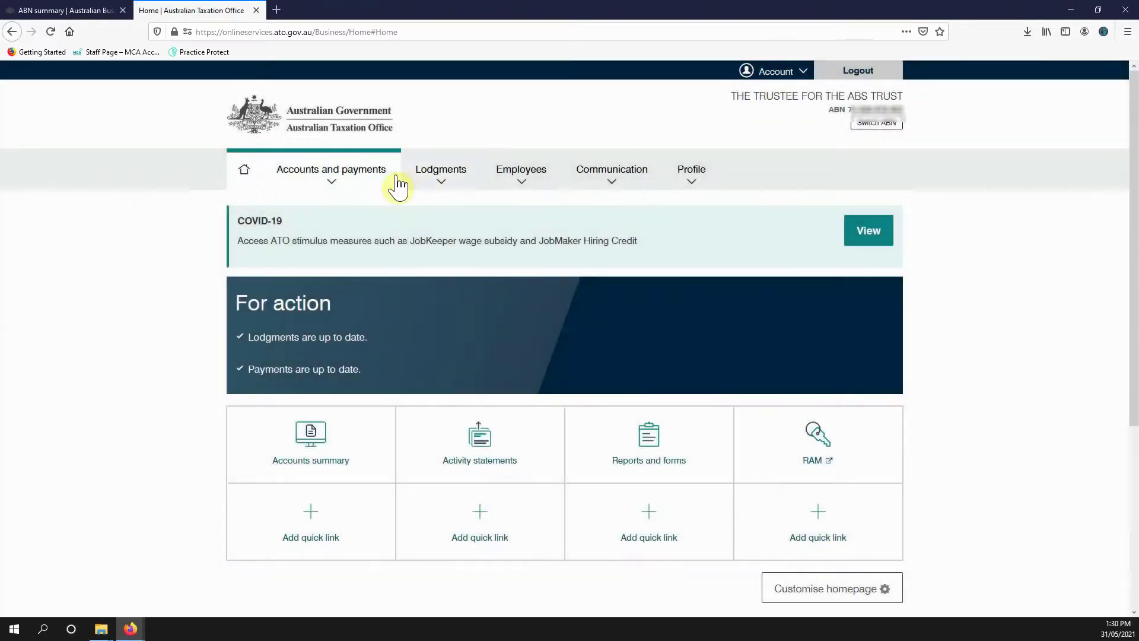
pyautogui.click(692, 175)
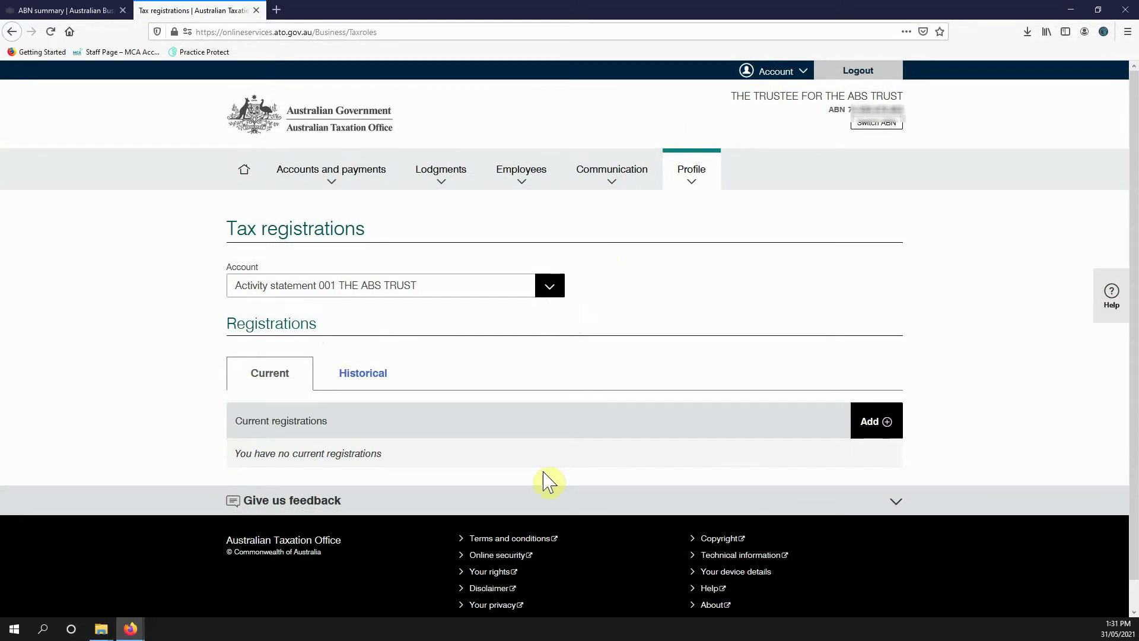
# Add a new registration of type Goods and services tax (GST) for account 001
pyautogui.click(877, 424)
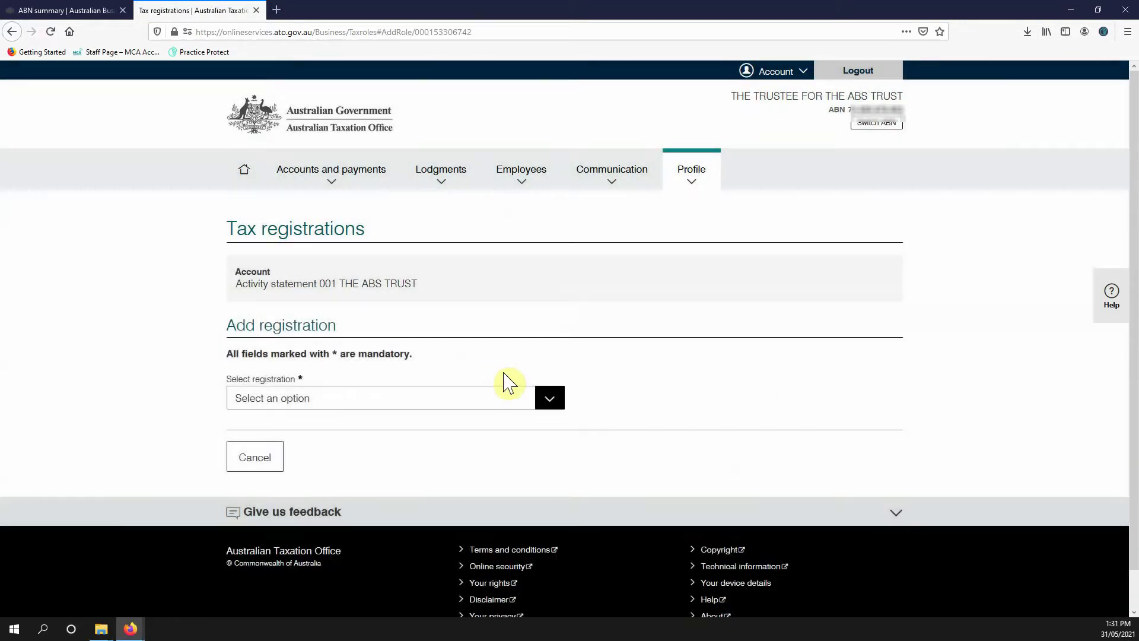
pyautogui.click(514, 401)
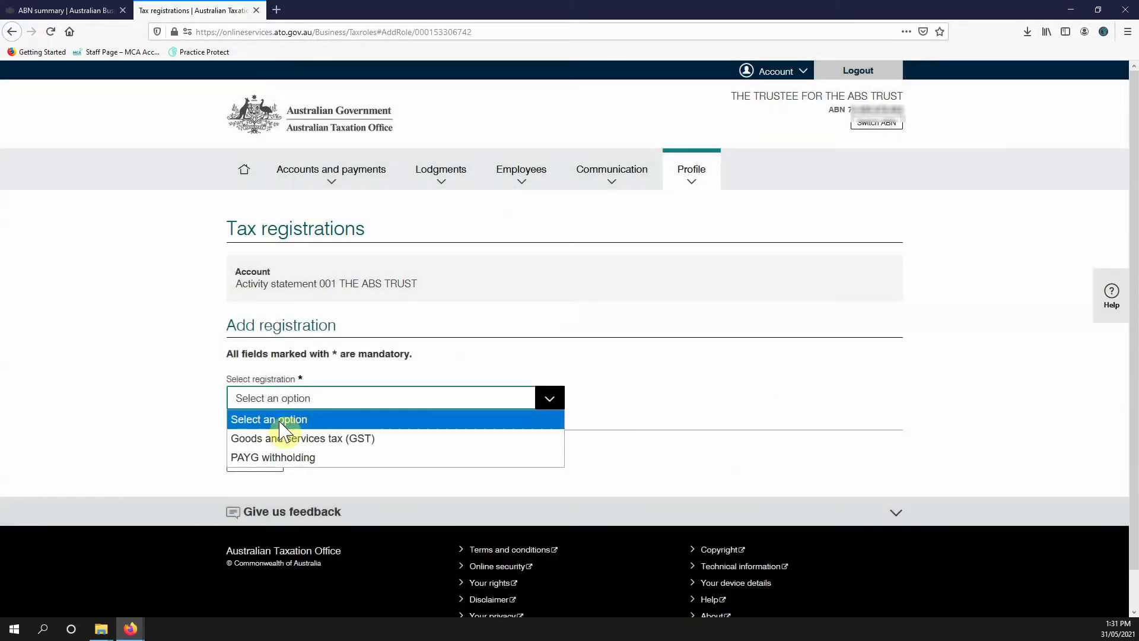
pyautogui.click(308, 438)
pyautogui.scroll(-4, 664, 365)
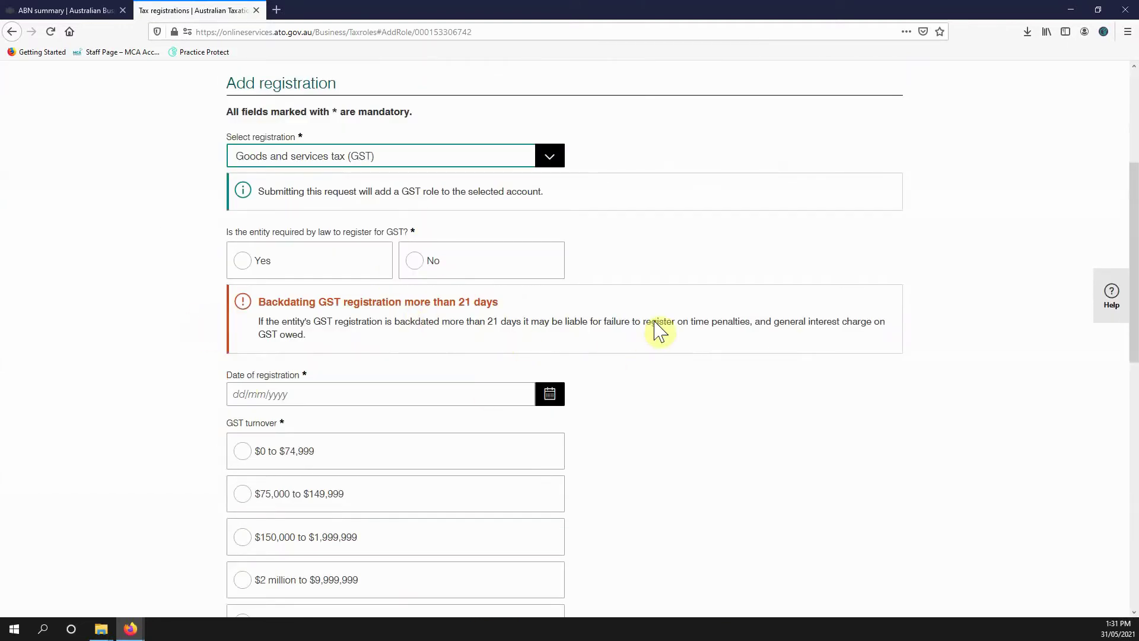
# Look over the GST questionnaire questions without answering or submitting them
pyautogui.scroll(-3, 656, 365)
pyautogui.scroll(3, 656, 386)
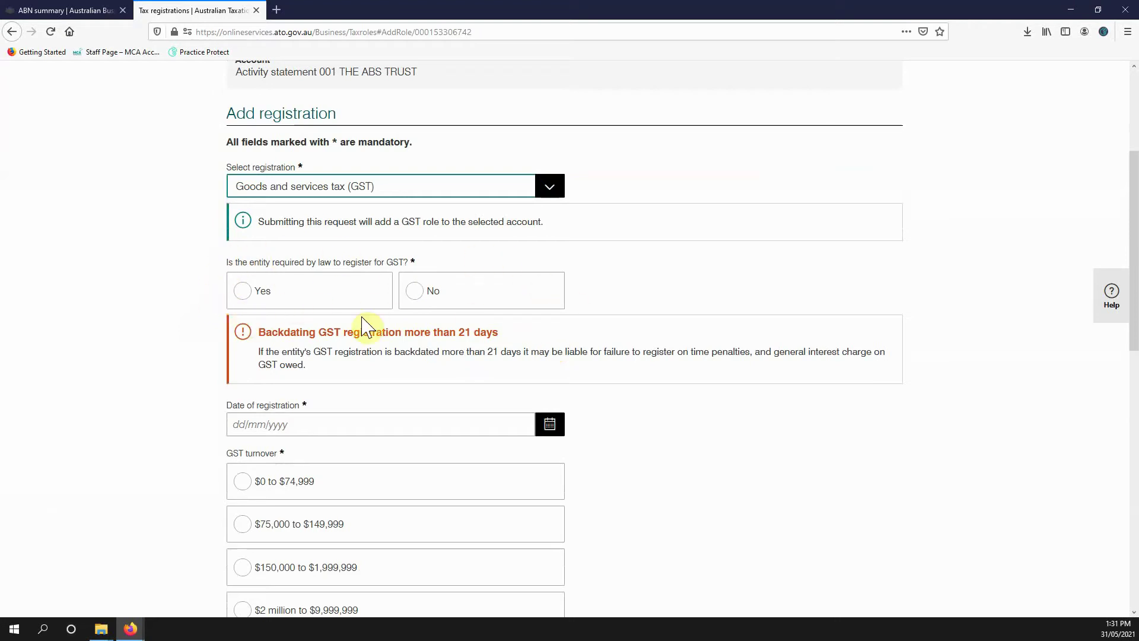
pyautogui.scroll(-5, 615, 324)
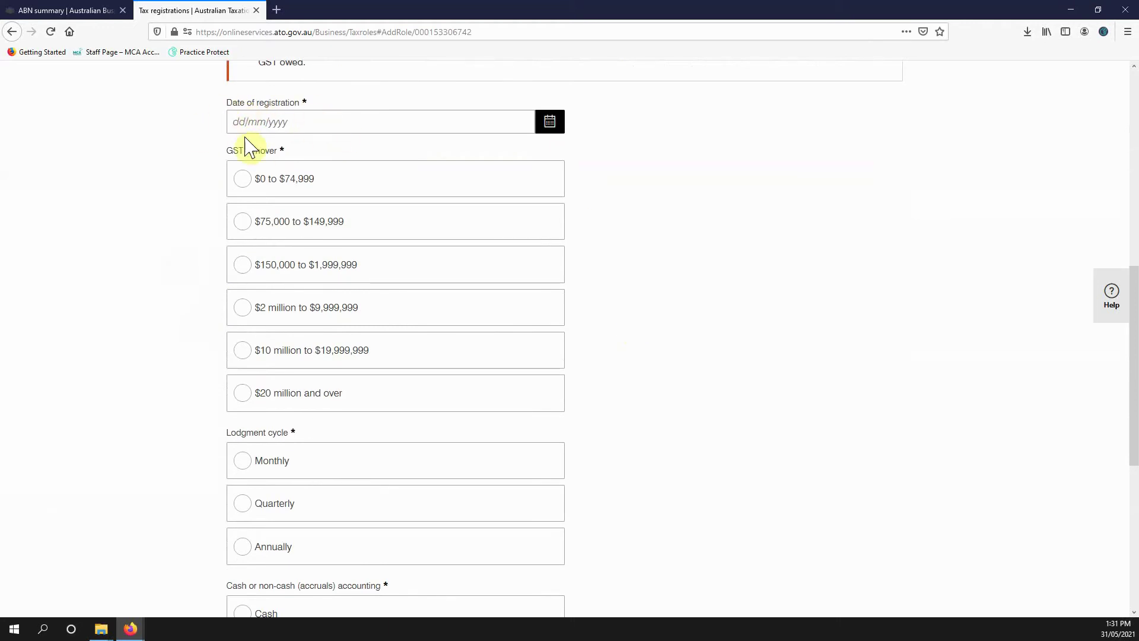
pyautogui.scroll(-2, 331, 347)
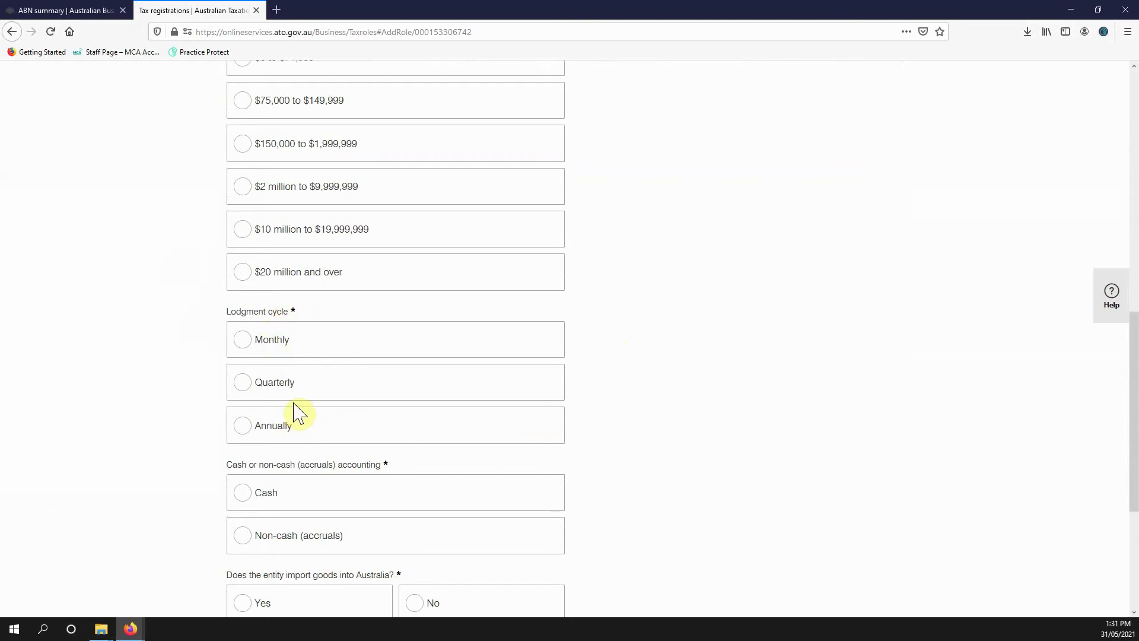
pyautogui.scroll(3, 335, 373)
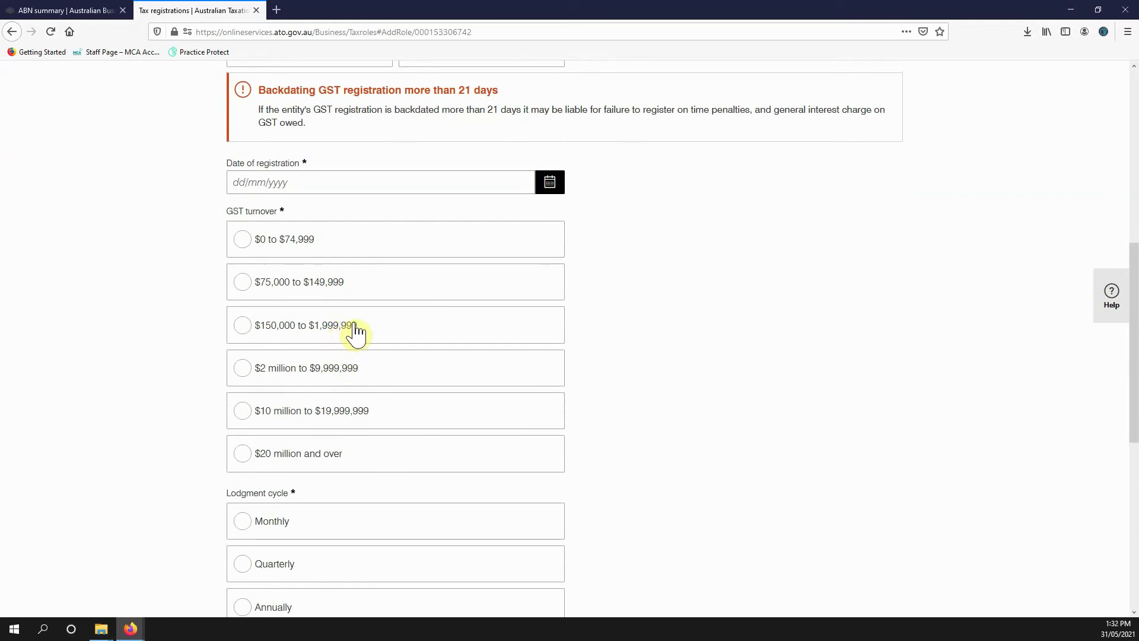
pyautogui.scroll(-7, 470, 320)
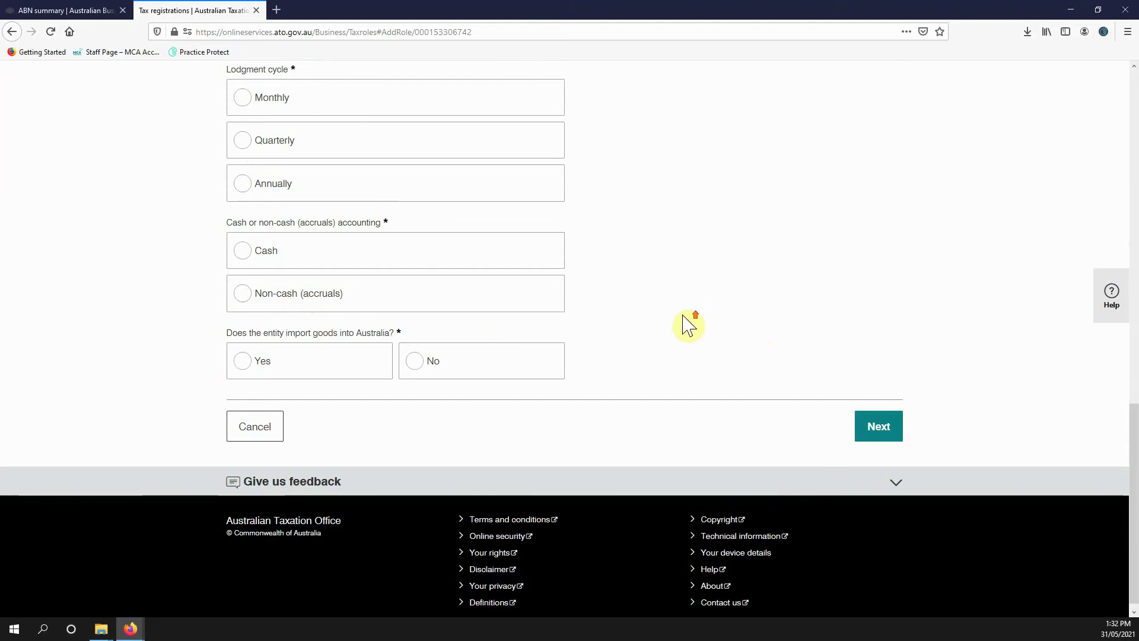
pyautogui.scroll(15, 683, 325)
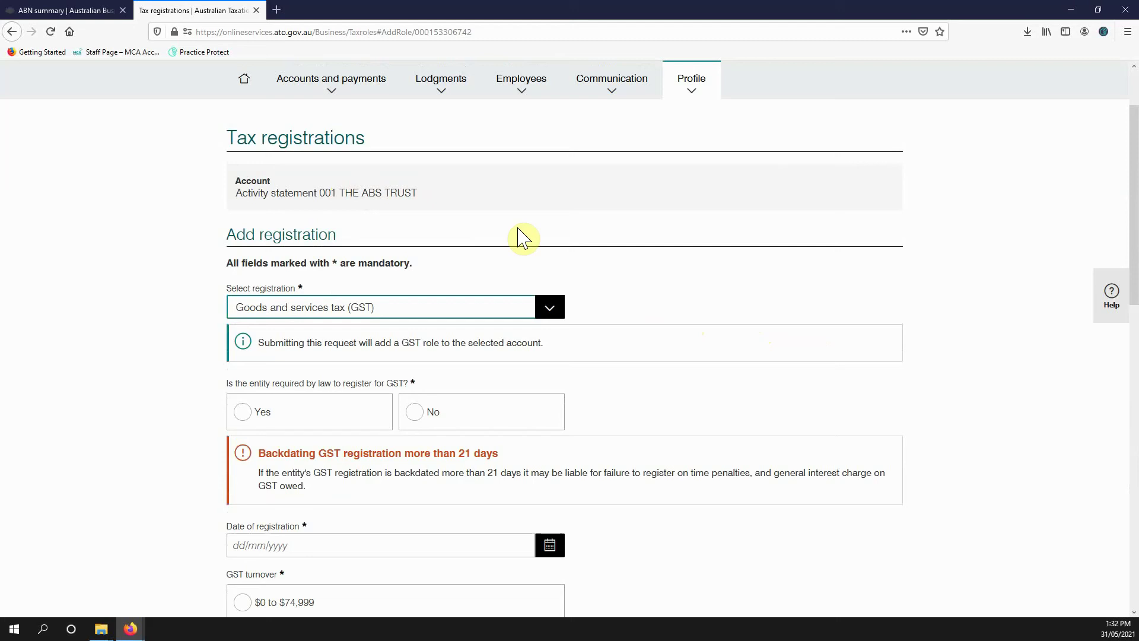
pyautogui.scroll(-11, 748, 388)
pyautogui.scroll(6, 746, 391)
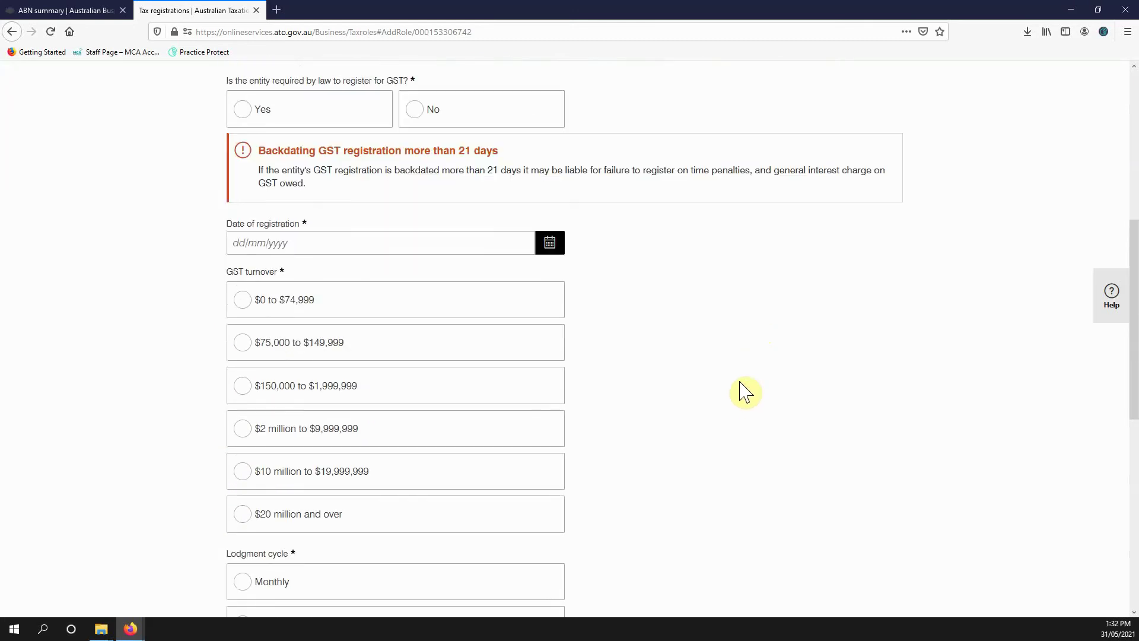
pyautogui.scroll(3, 741, 380)
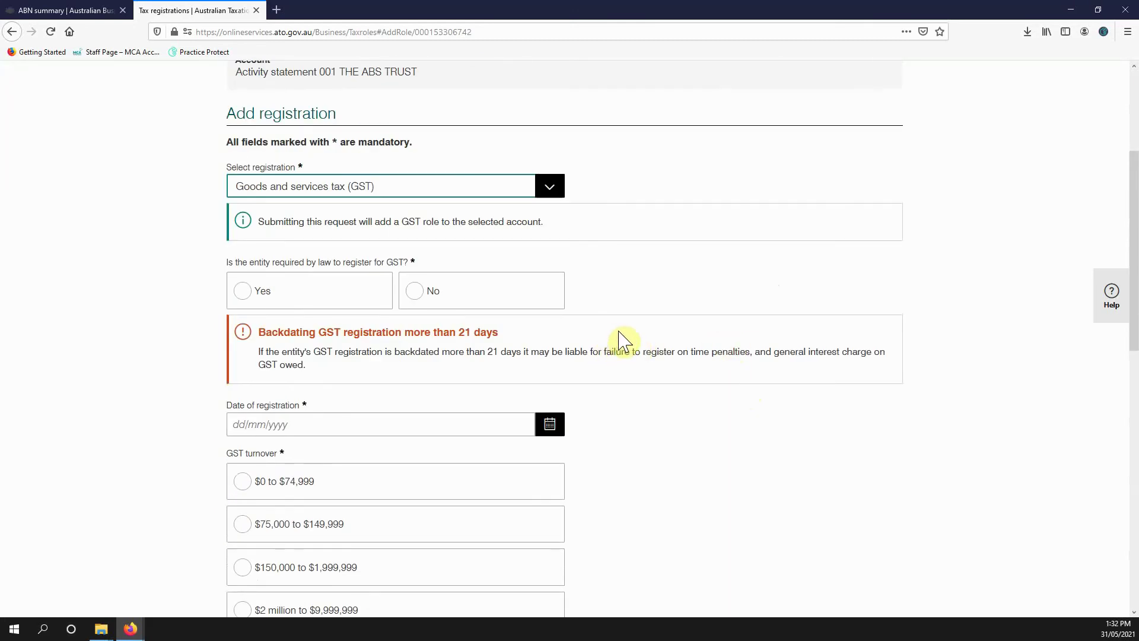
pyautogui.scroll(4, 676, 384)
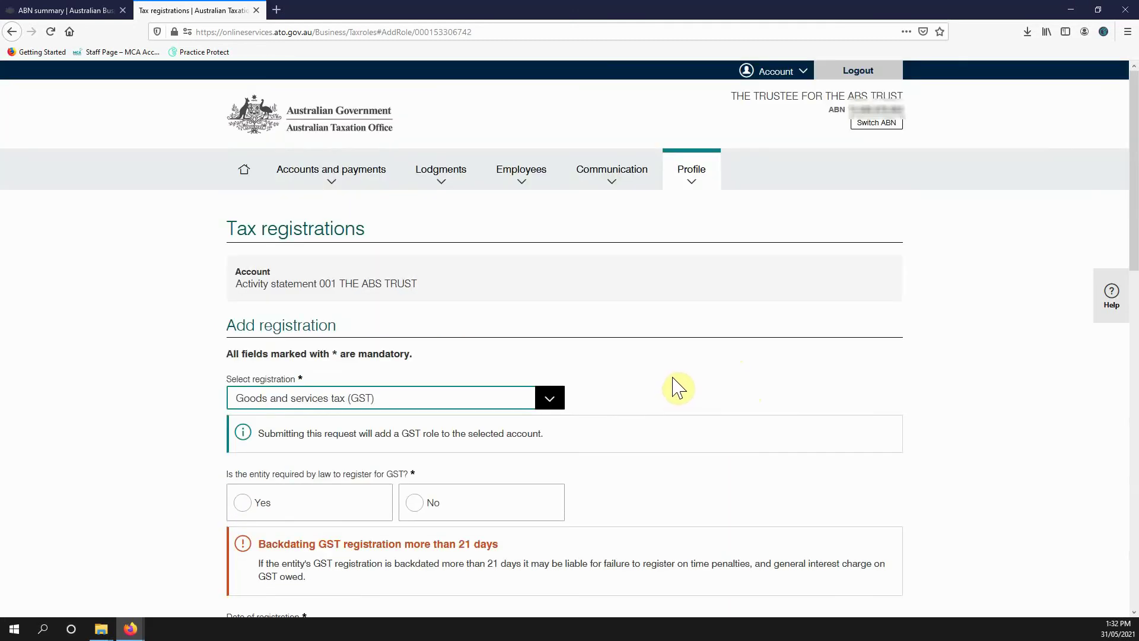